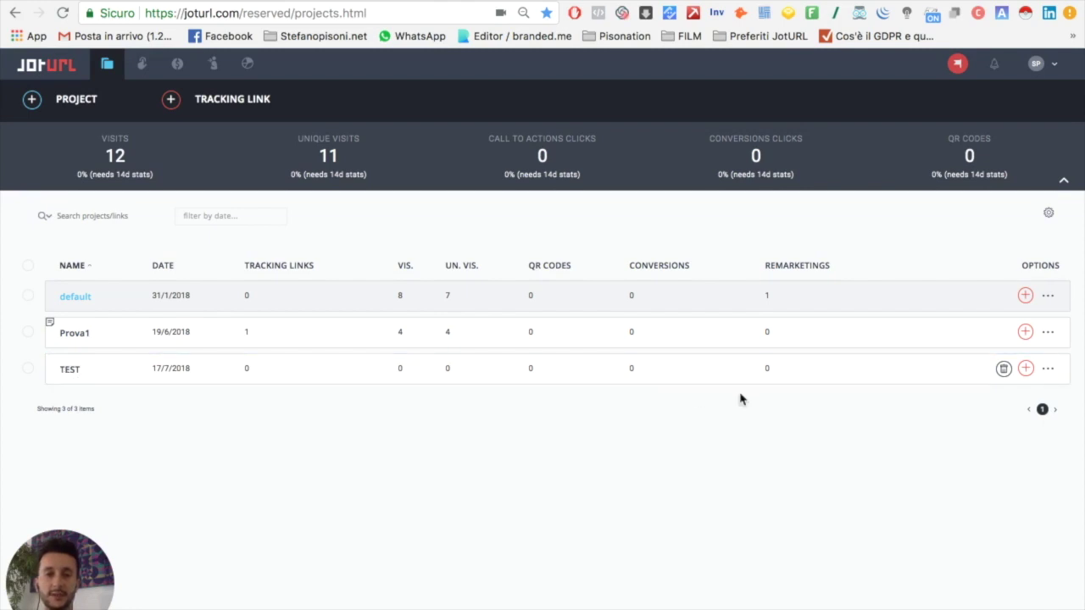
- Show the Analytics and Settings options for the TEST project
click(1048, 370)
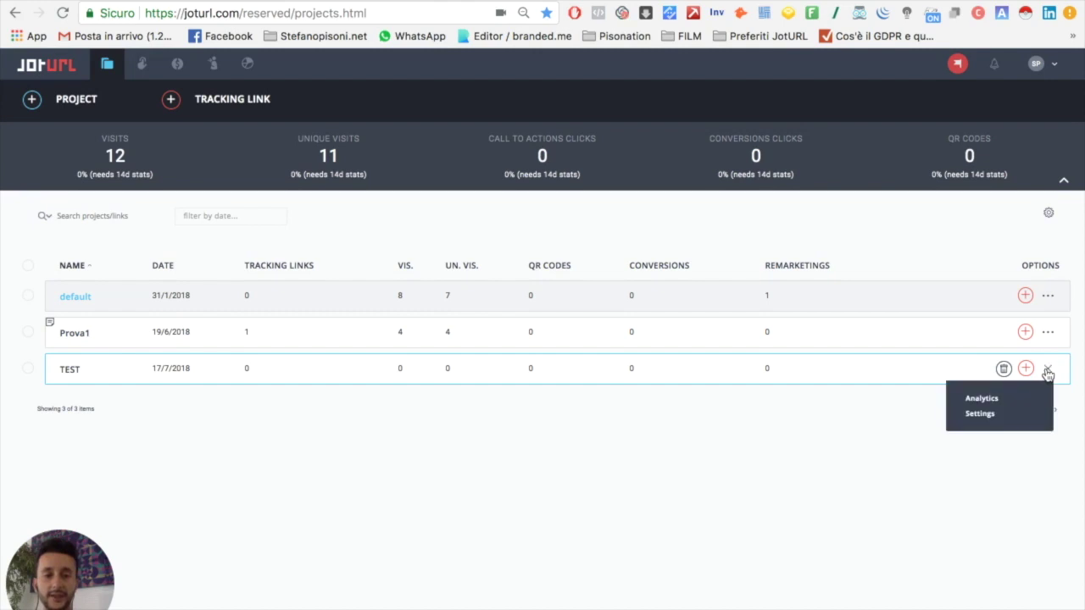
- Open the TEST project's settings and its Subusers rights page
click(990, 415)
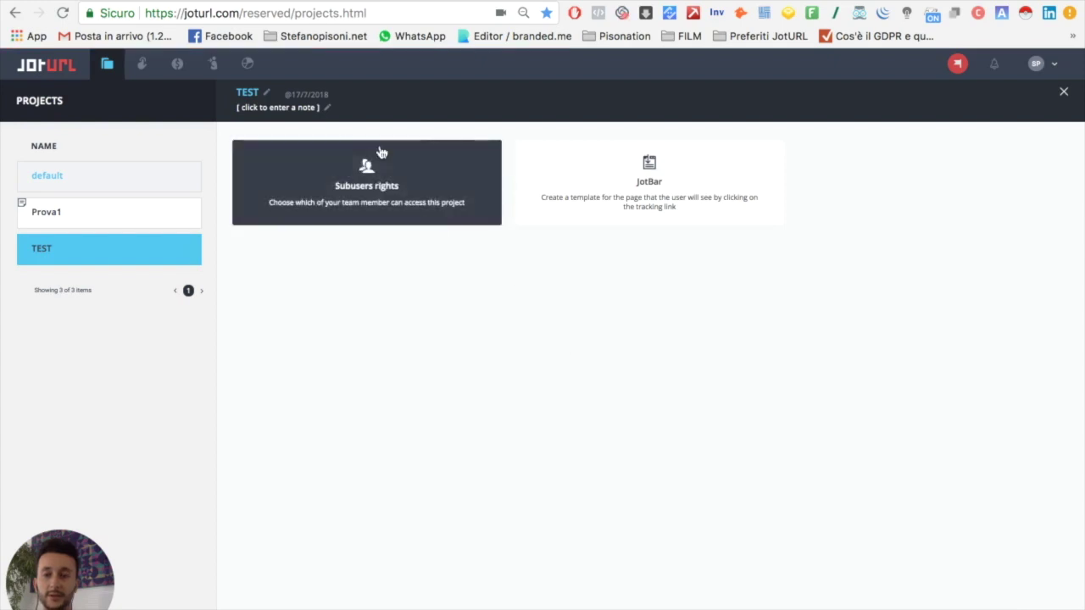
mouse_move(366, 182)
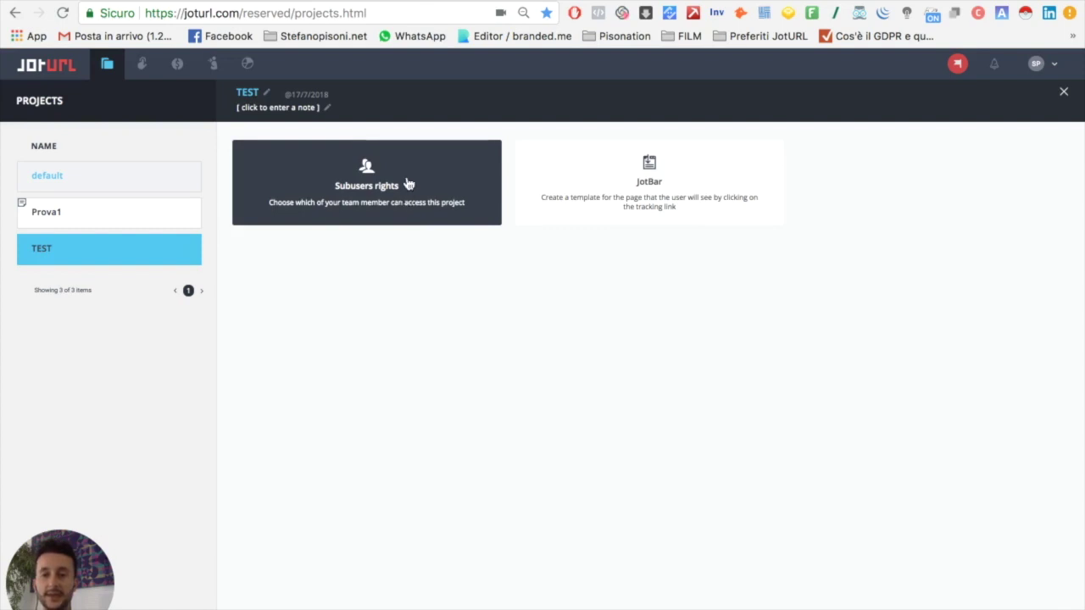
click(408, 184)
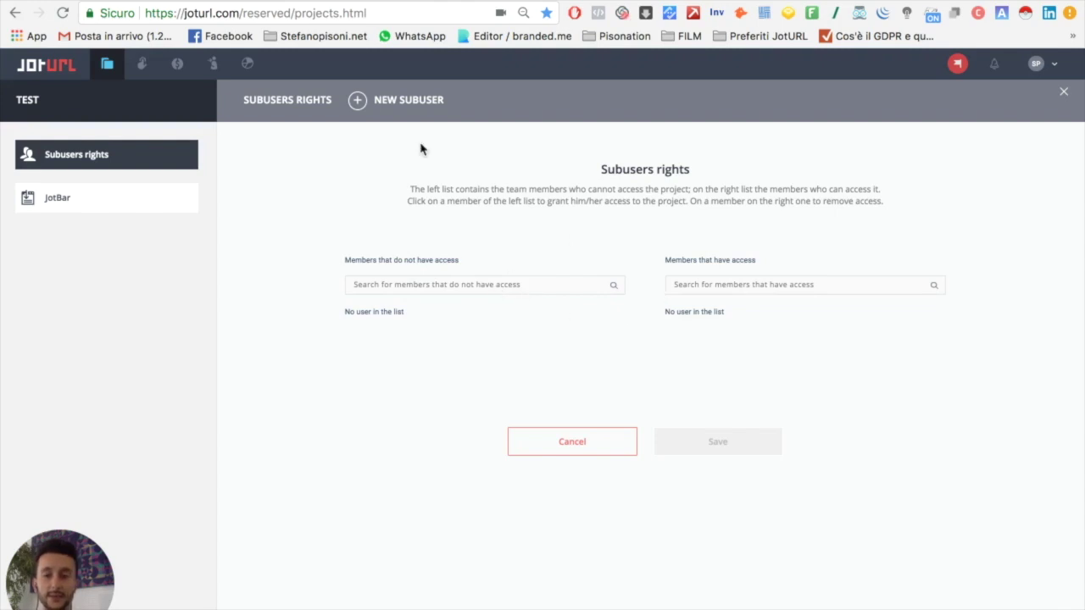
click(359, 103)
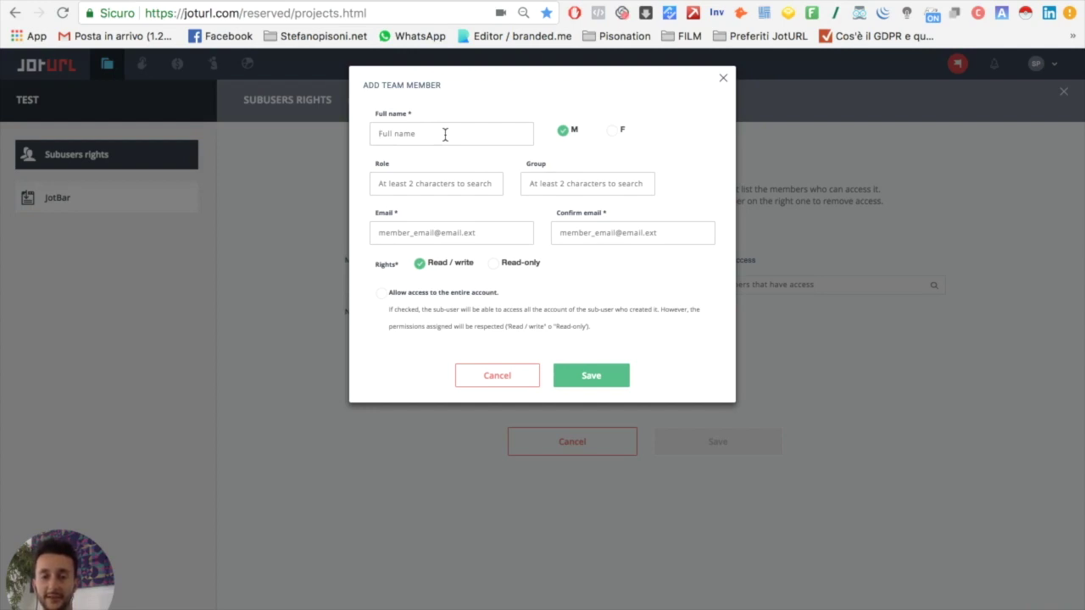
text(Stefano Pisoni)
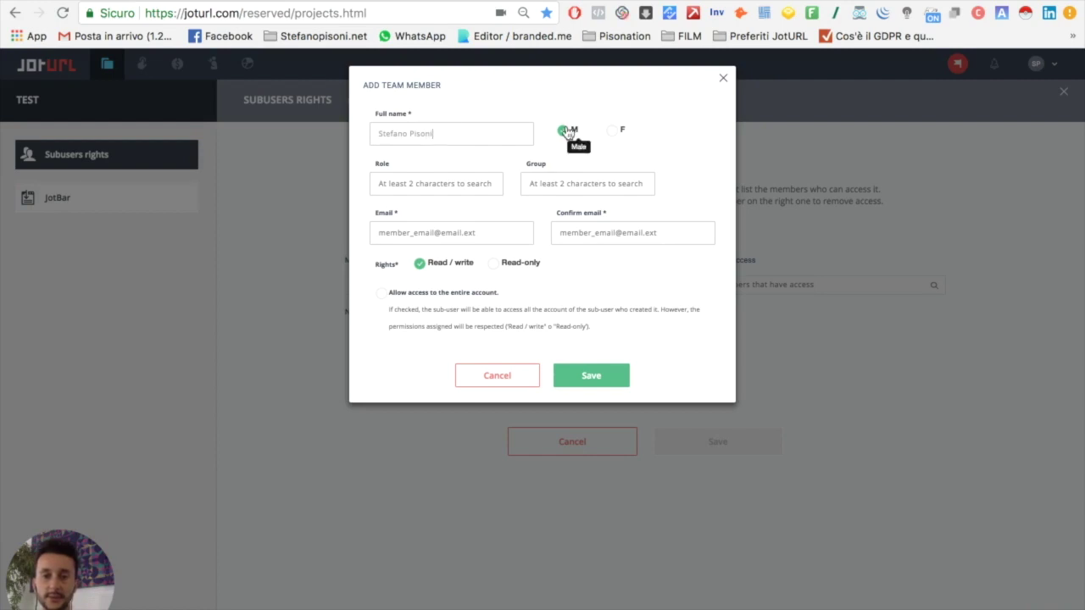
click(451, 184)
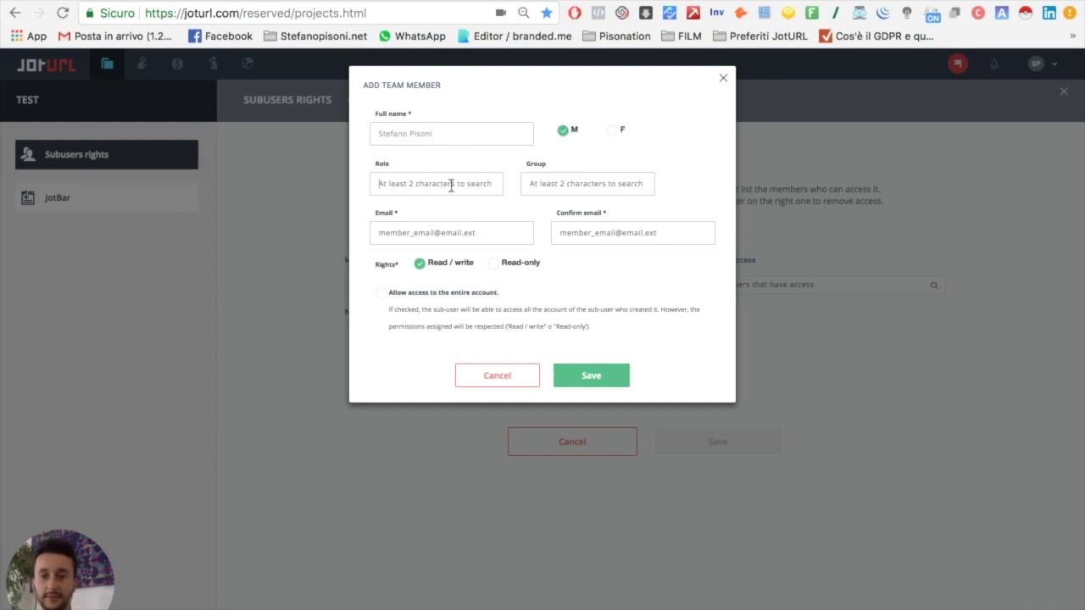
text(CMO)
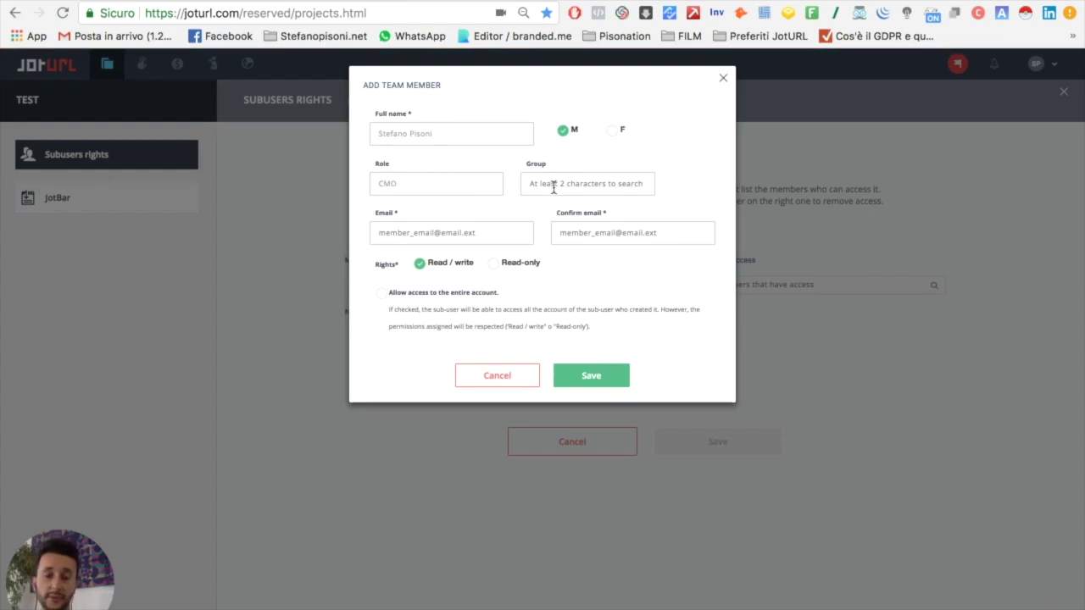
- Fill the member's email from a saved suggestion and paste the same address into Confirm email
click(478, 232)
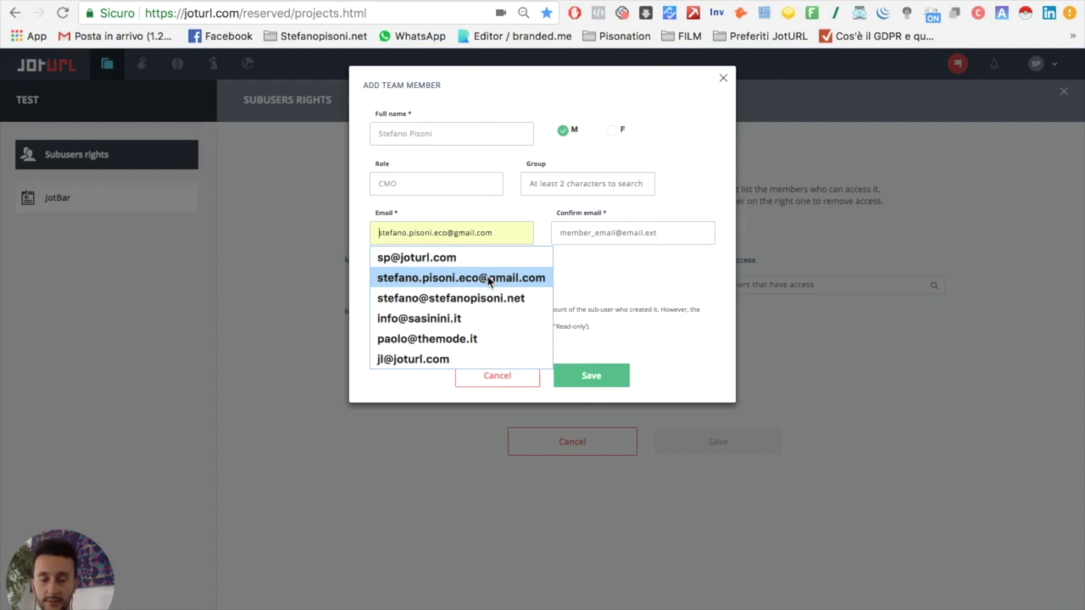
click(489, 280)
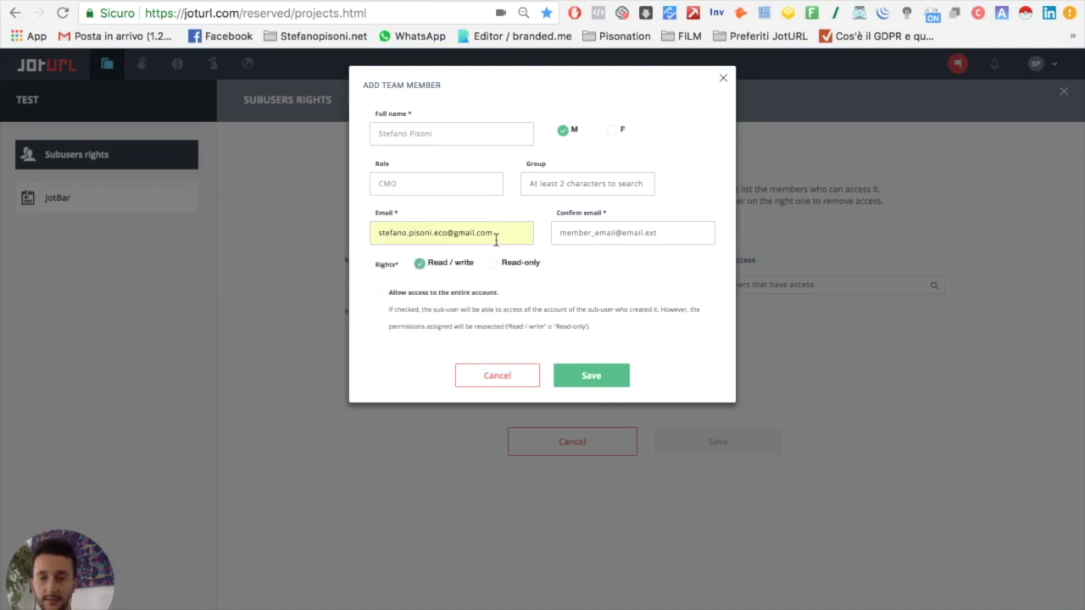
double_click(496, 235)
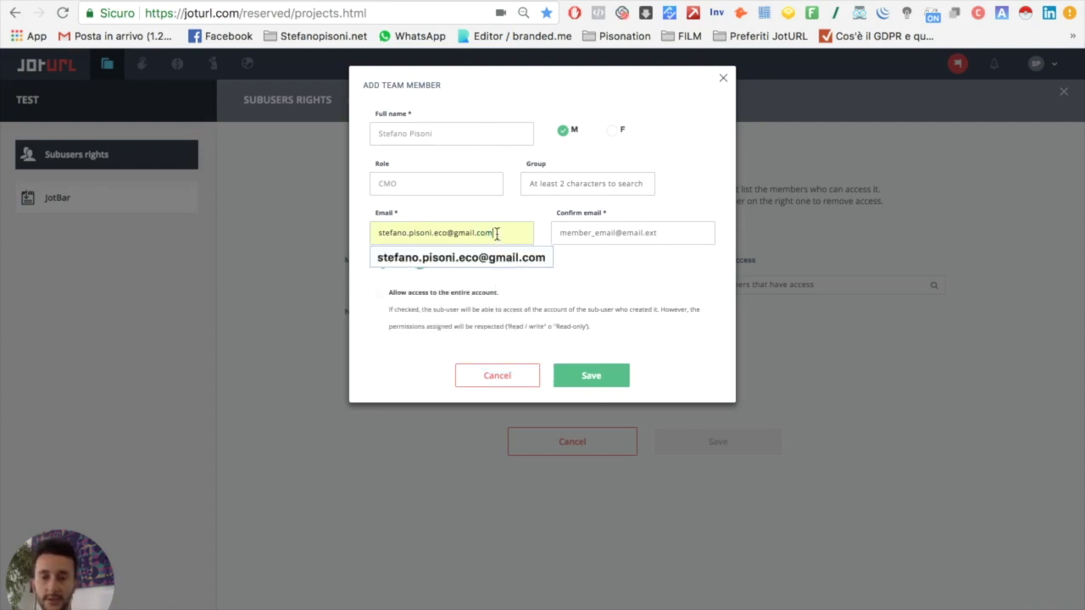
drag(496, 235, 355, 240)
text(stefano)
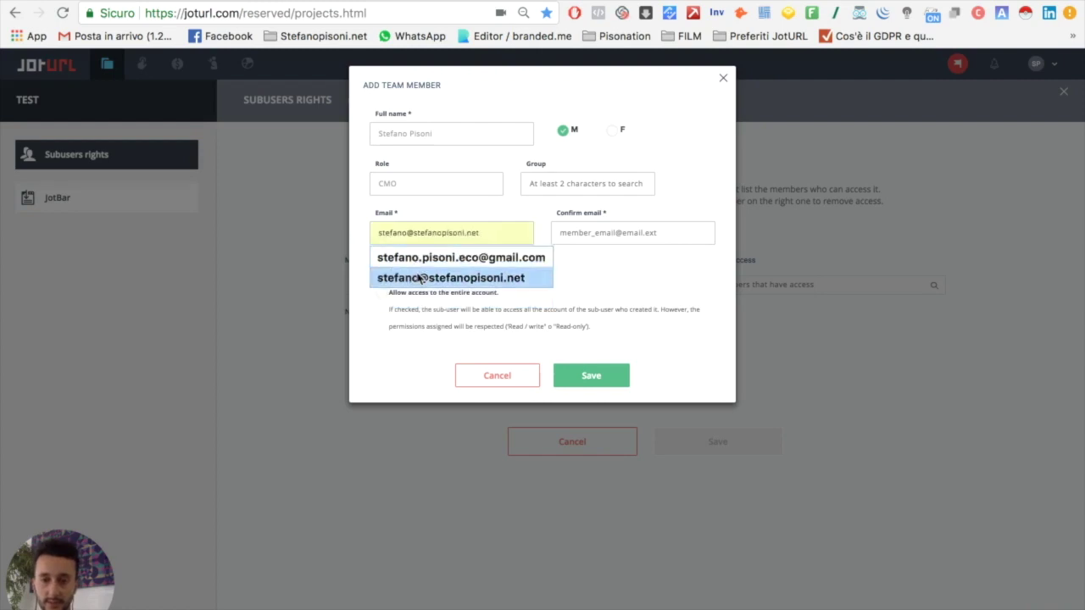
click(420, 279)
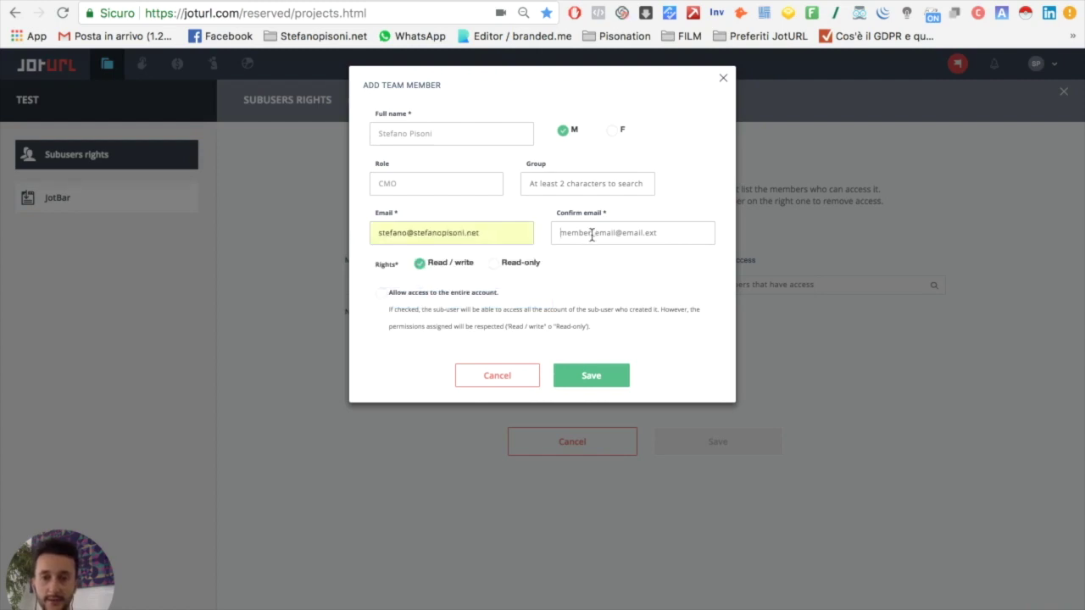
drag(532, 239, 324, 239)
key(ctrl+c)
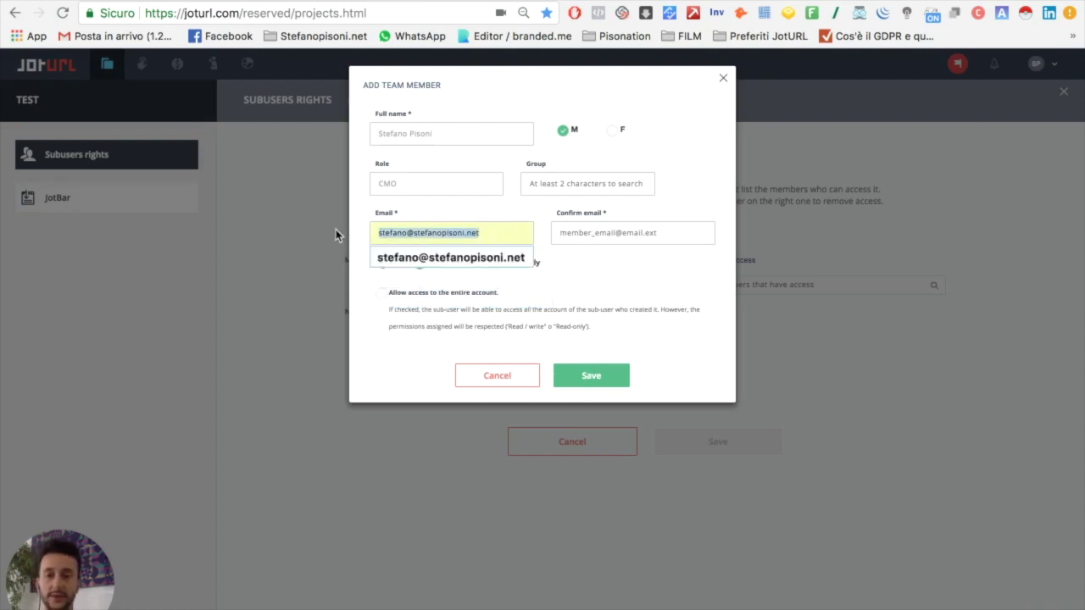
click(607, 237)
key(ctrl+v)
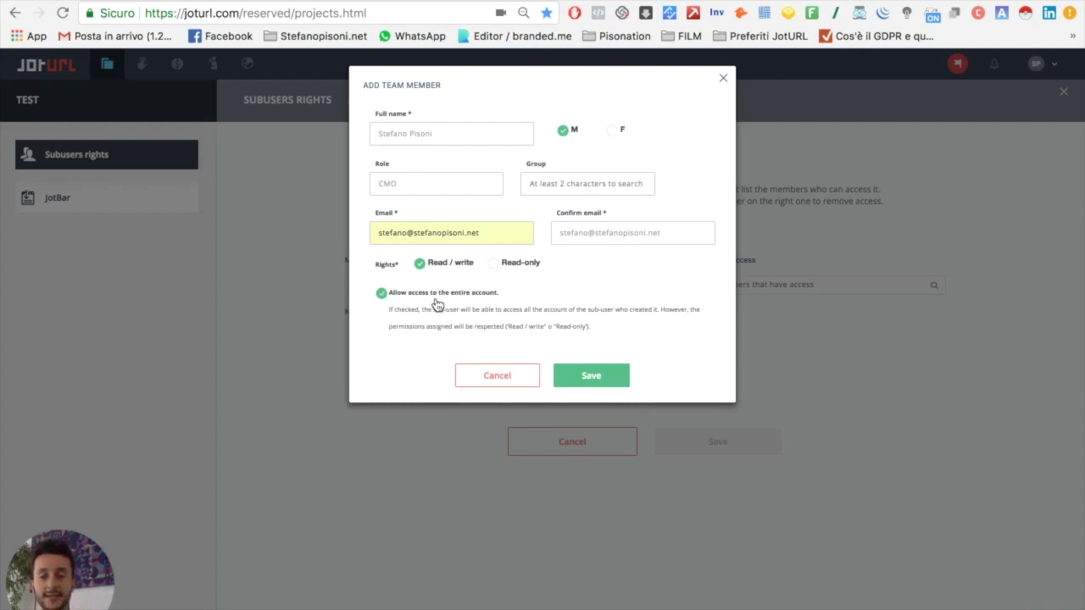
click(386, 295)
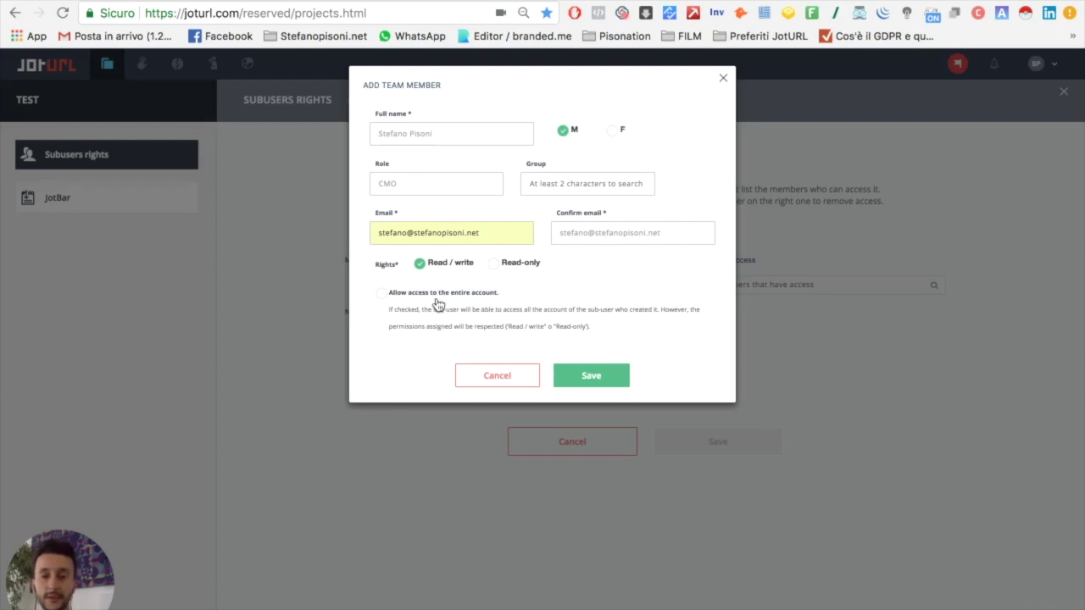
click(599, 386)
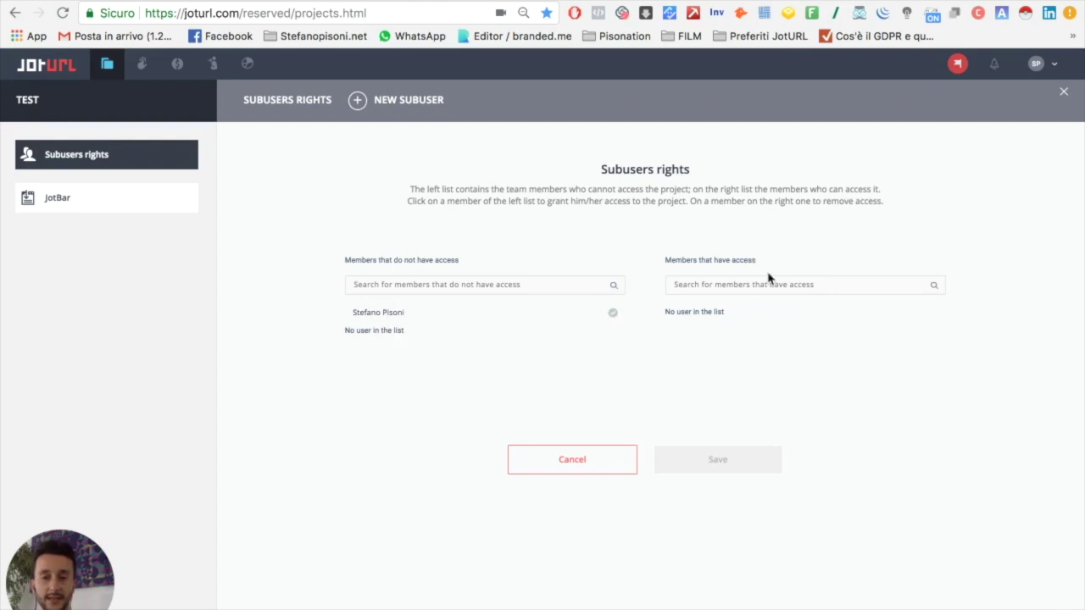
- Move the new member into TEST's 'Members that have access' list
click(614, 316)
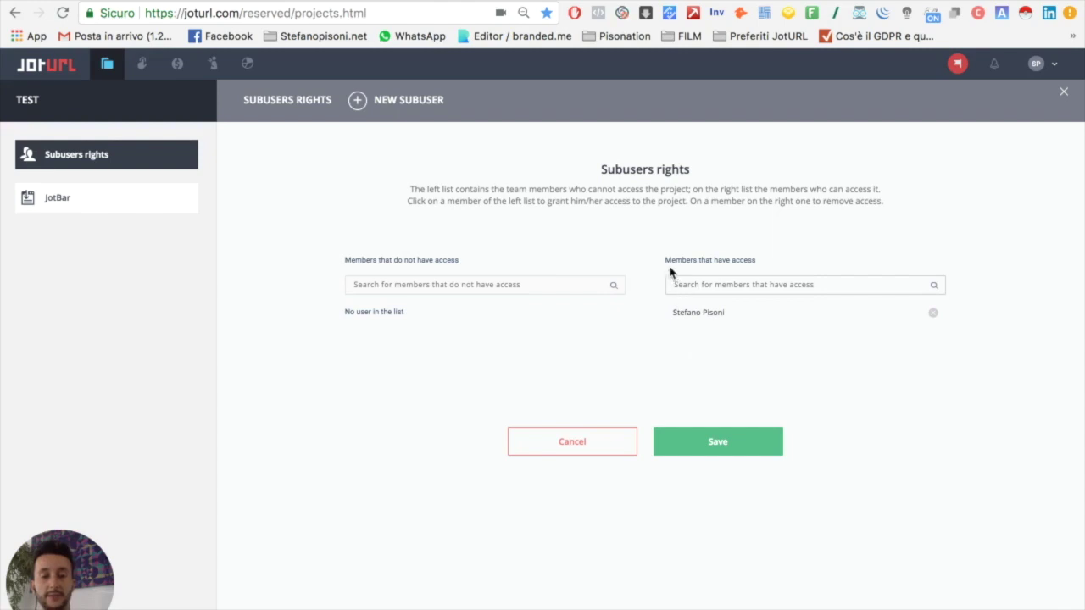
drag(665, 260, 761, 266)
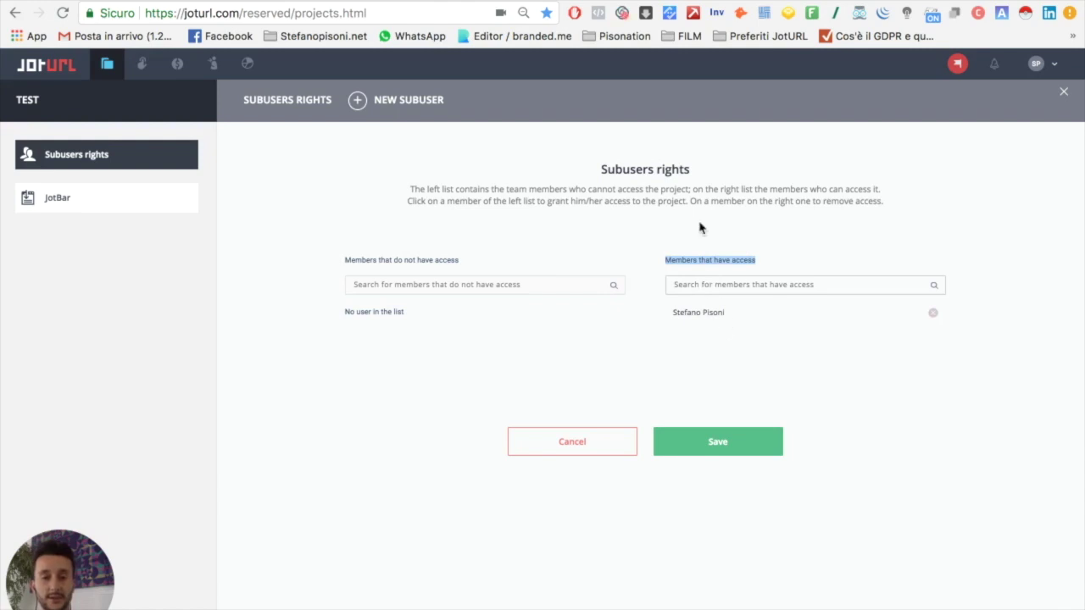
click(700, 227)
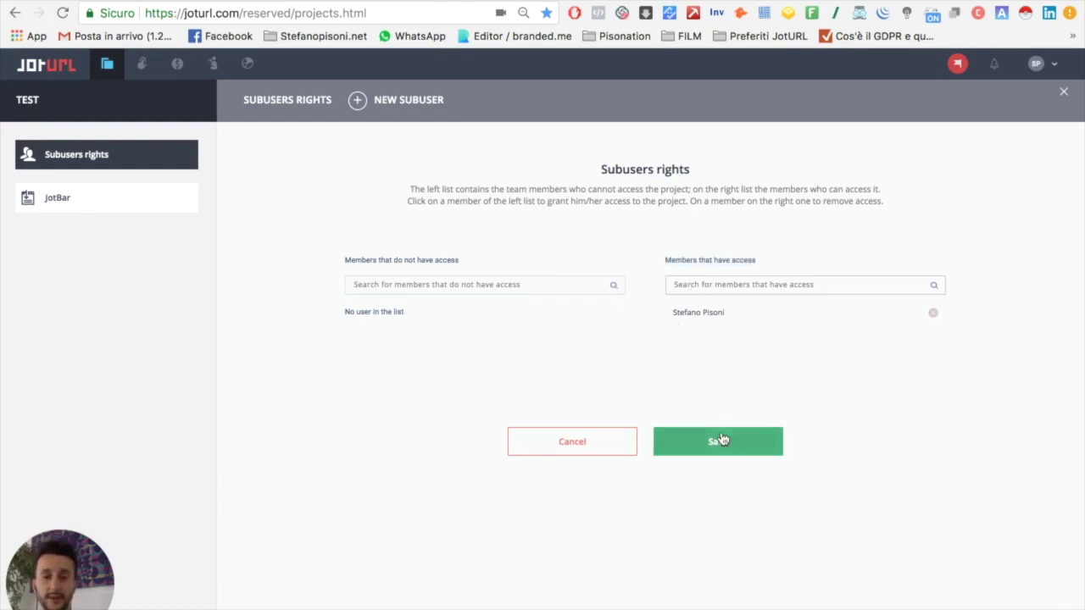
- Save TEST's sub-user access rights and return to the projects list
click(720, 436)
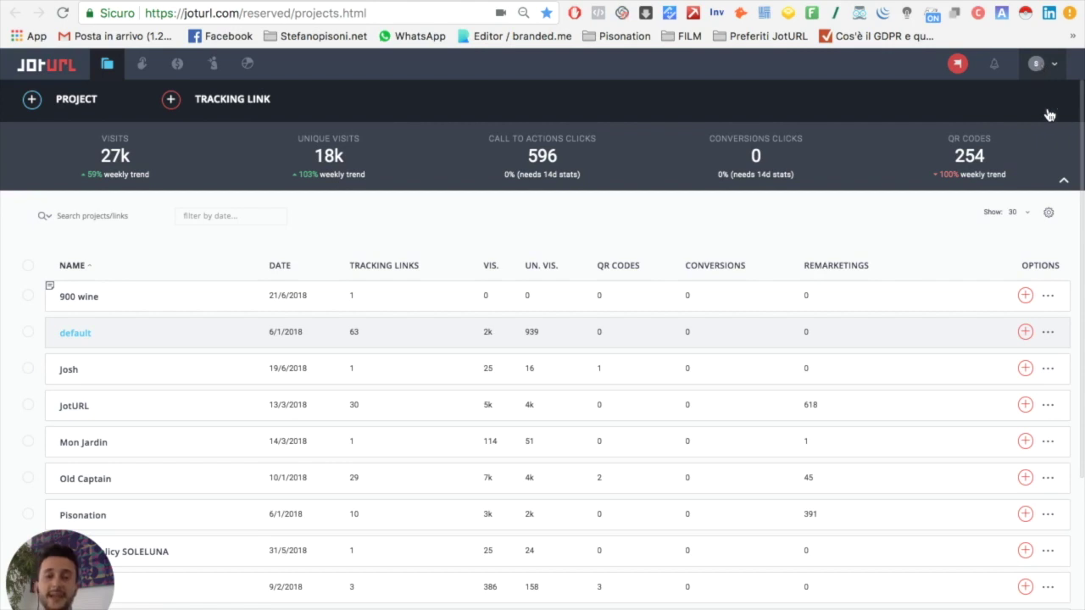
click(1047, 65)
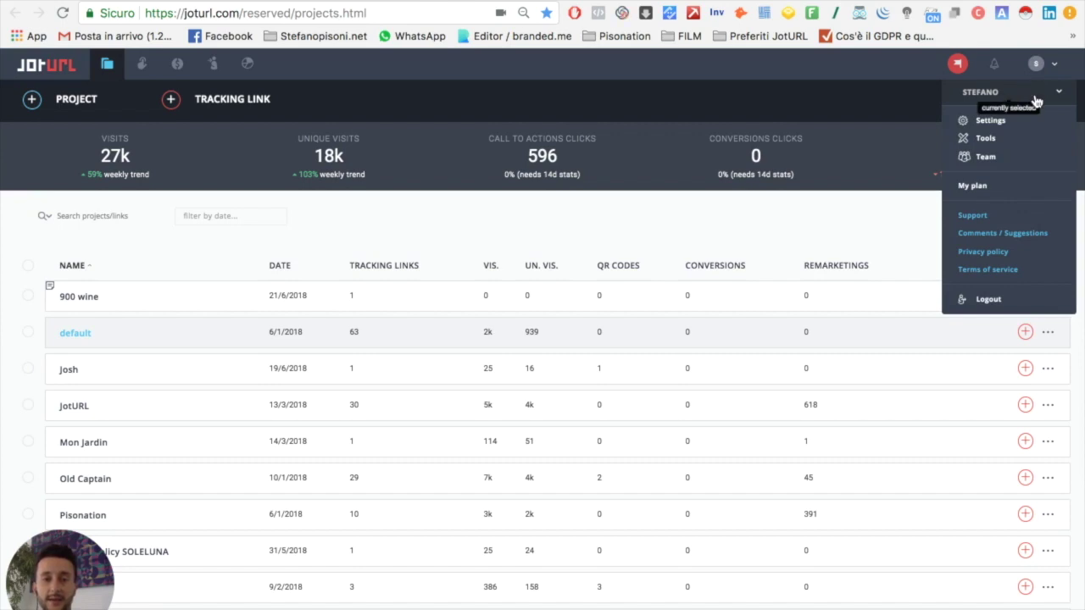
- Switch to the sub-user's (SP) account and open the shared TEST project
click(1035, 95)
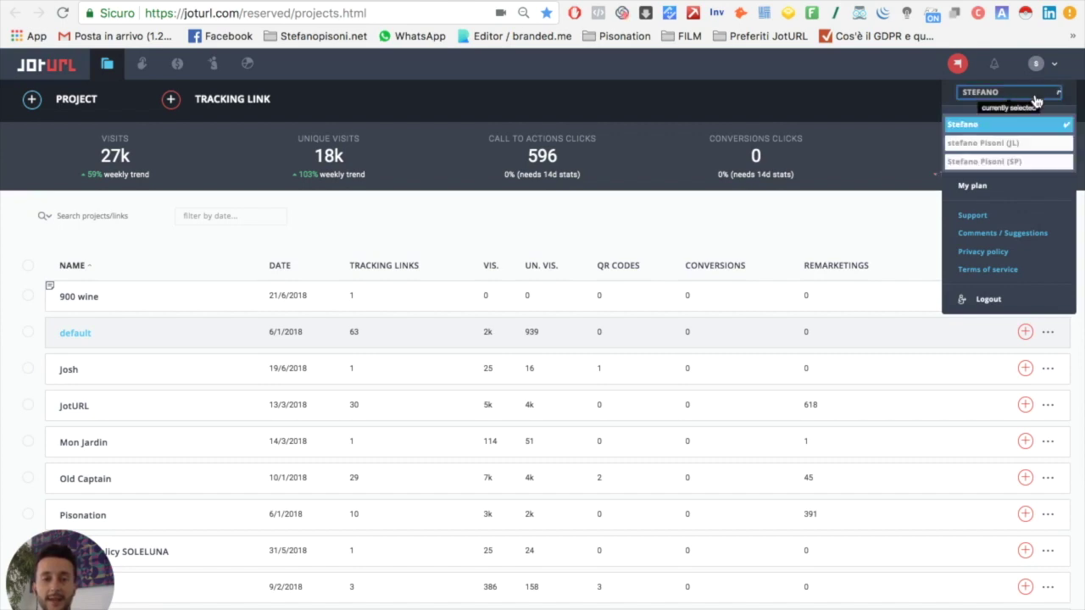
click(1008, 165)
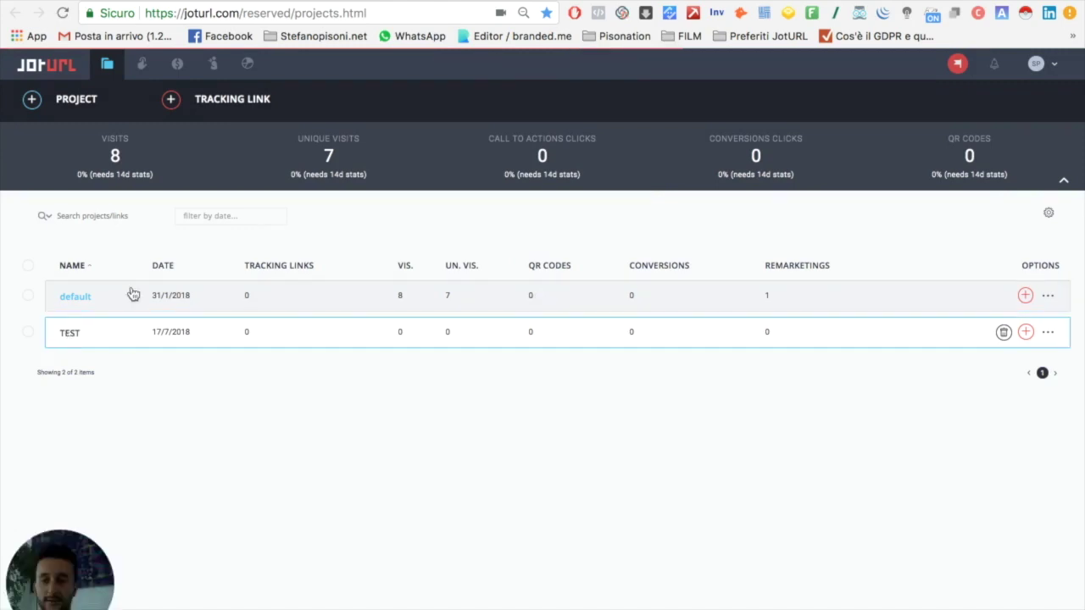
click(82, 298)
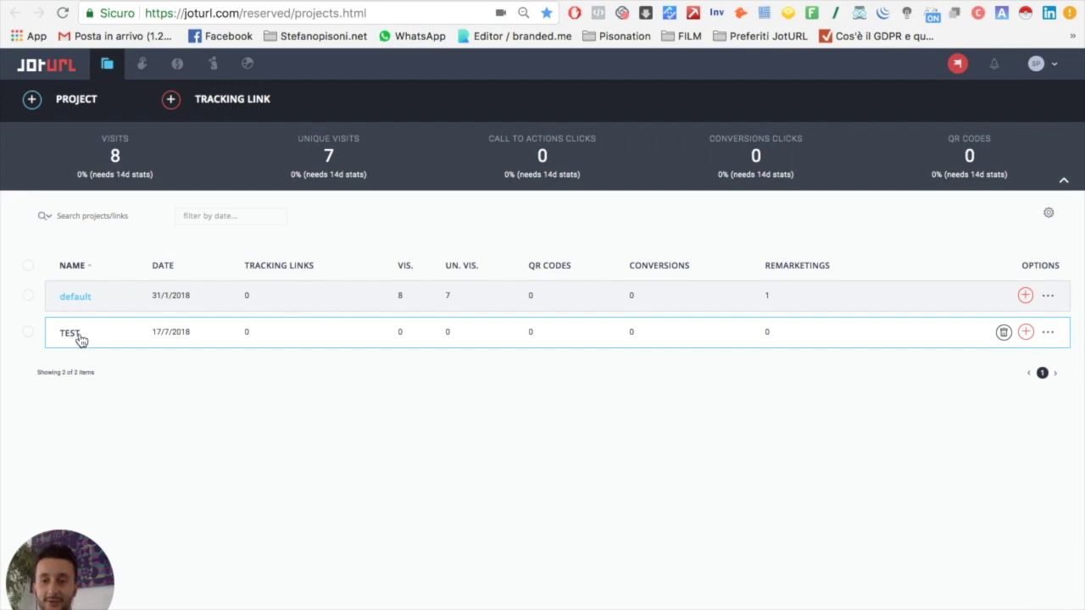
click(78, 339)
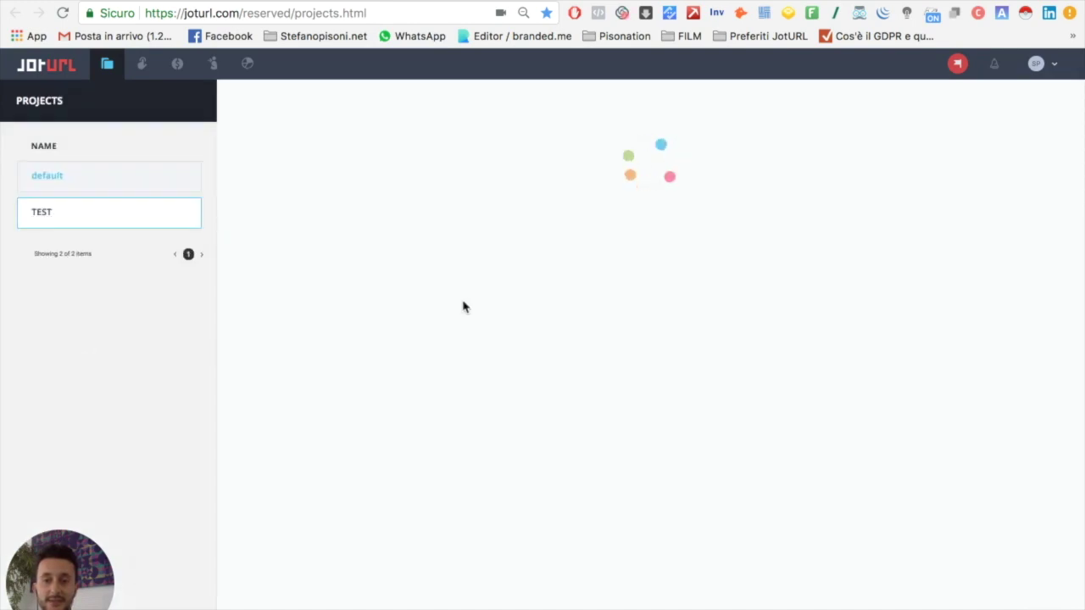